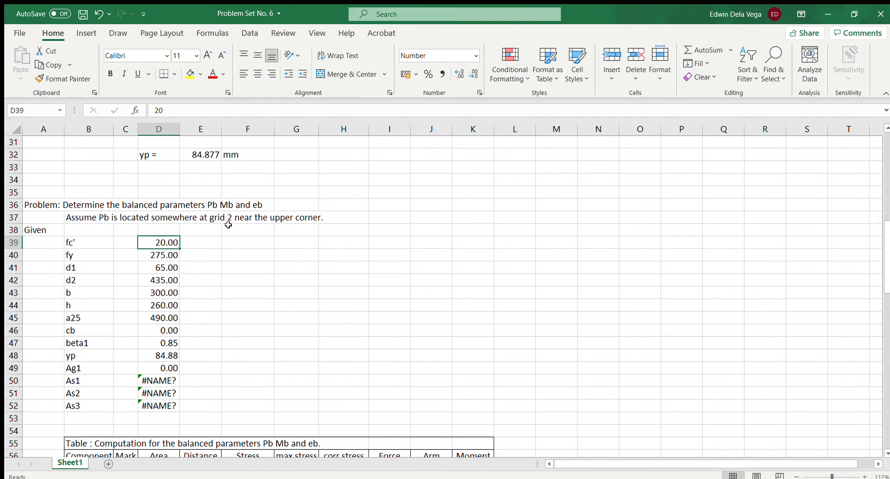
# Examine the triangular column section's dimensions and bar layout, along with the plastic centroid computation table below it.
pyautogui.scroll(8, 291, 226)
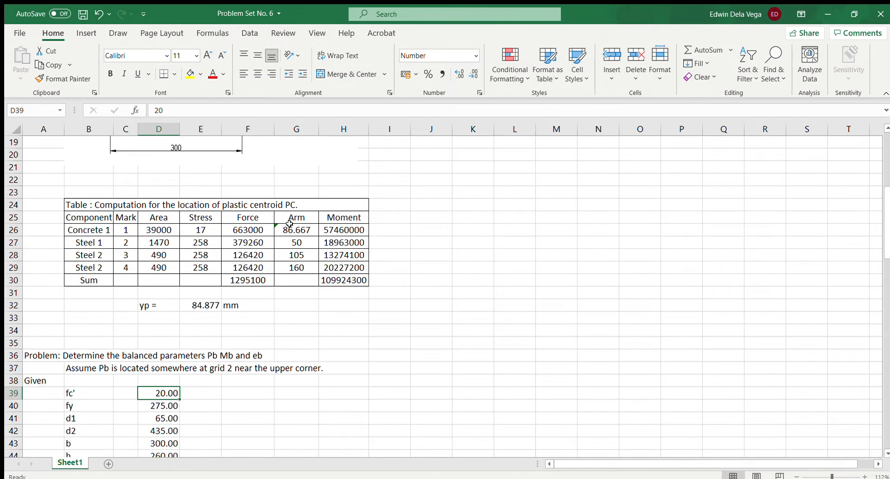
pyautogui.scroll(1, 291, 226)
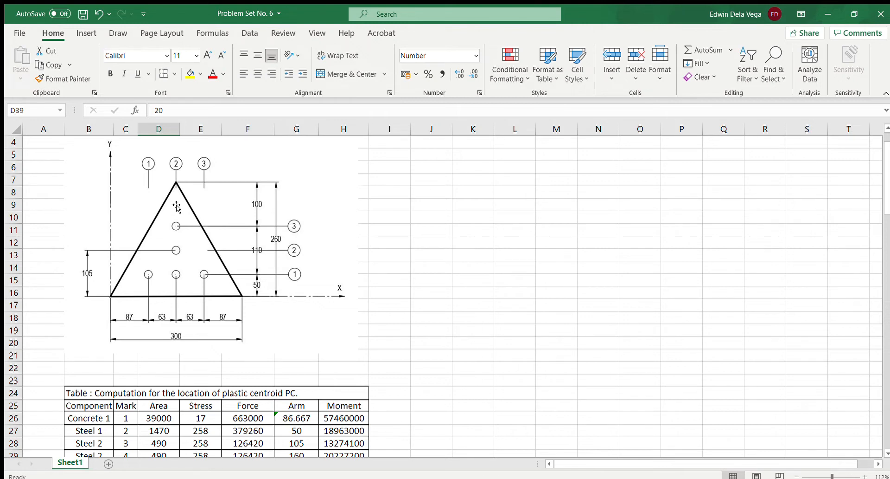
pyautogui.scroll(-3, 177, 205)
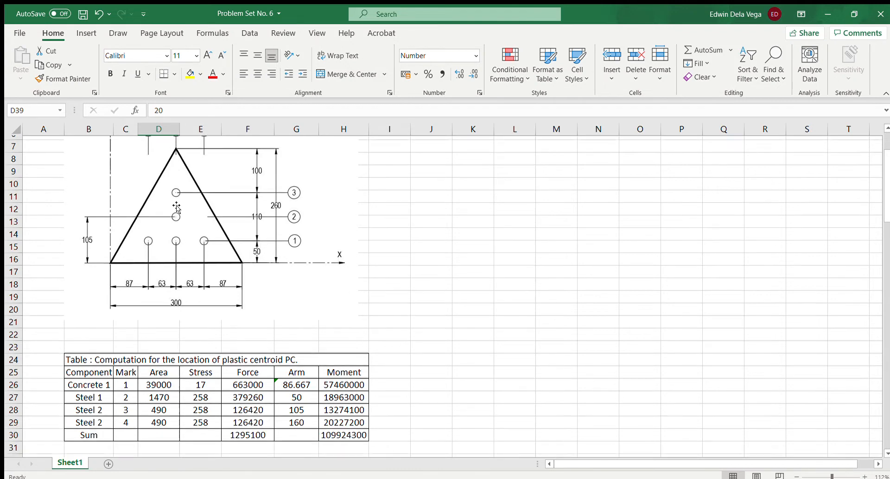
pyautogui.scroll(1, 176, 207)
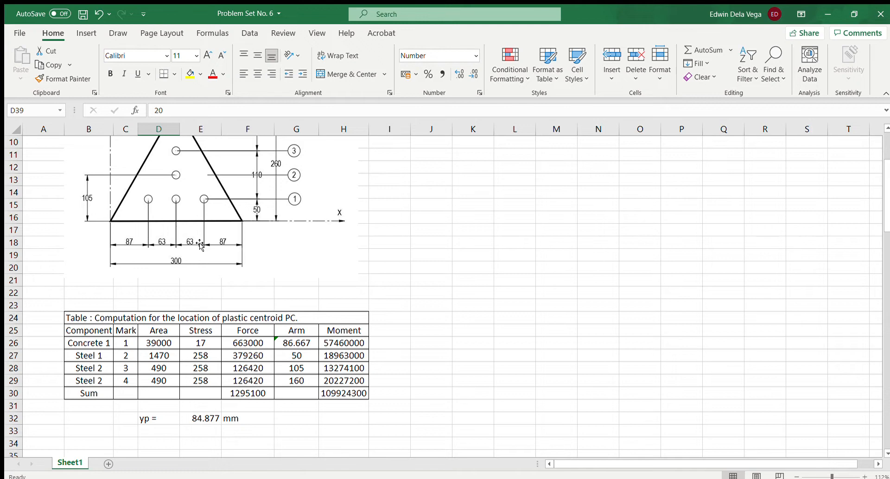
pyautogui.click(438, 362)
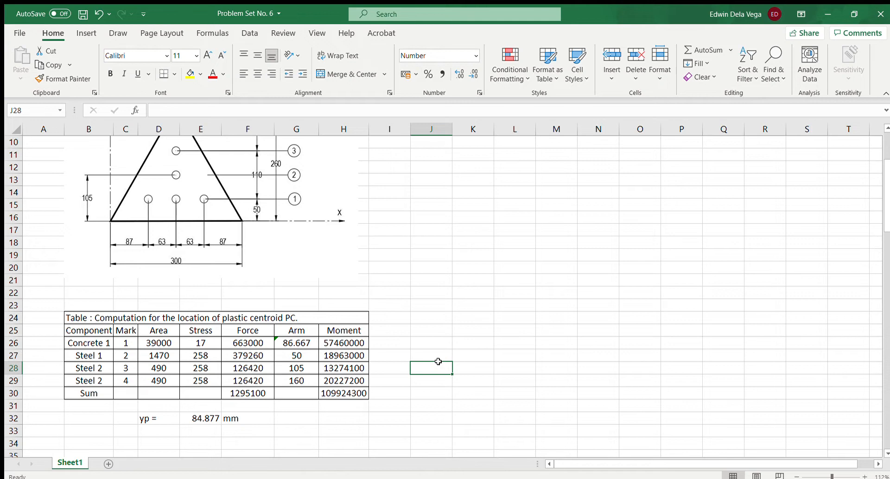
pyautogui.moveTo(438, 361); pyautogui.dragTo(438, 356)
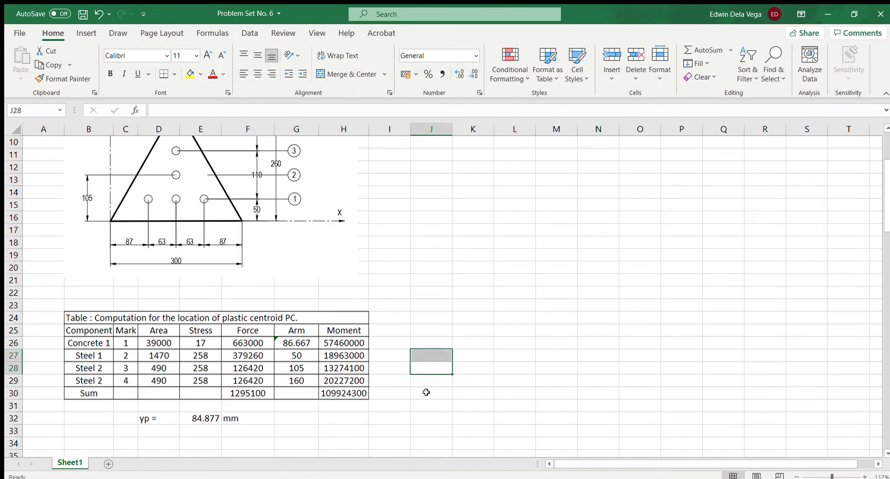
pyautogui.scroll(-3, 427, 392)
pyautogui.scroll(-4, 426, 391)
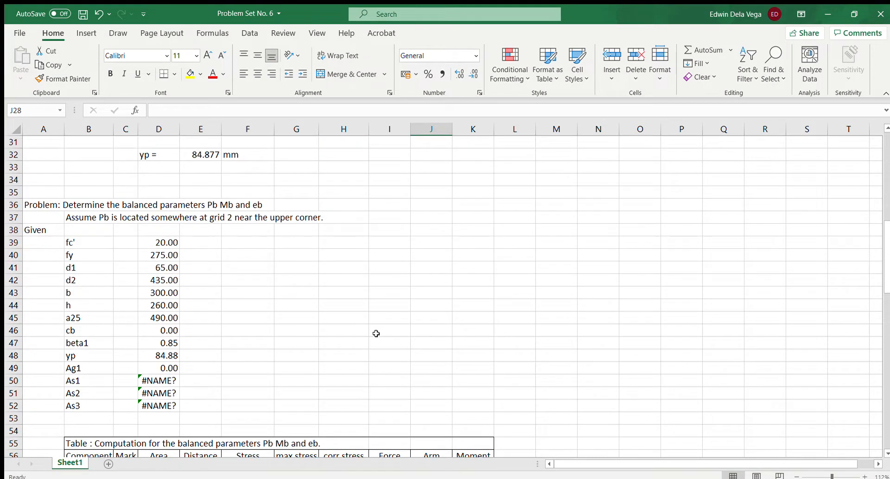
# Examine the given values from fc' to As3 against the section figure, and the table for Pb, Mb and eb.
pyautogui.click(265, 283)
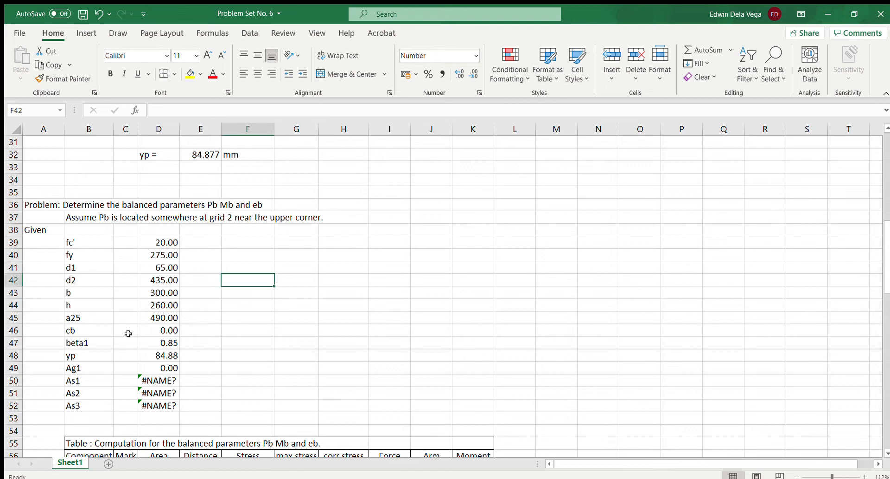
pyautogui.click(93, 245)
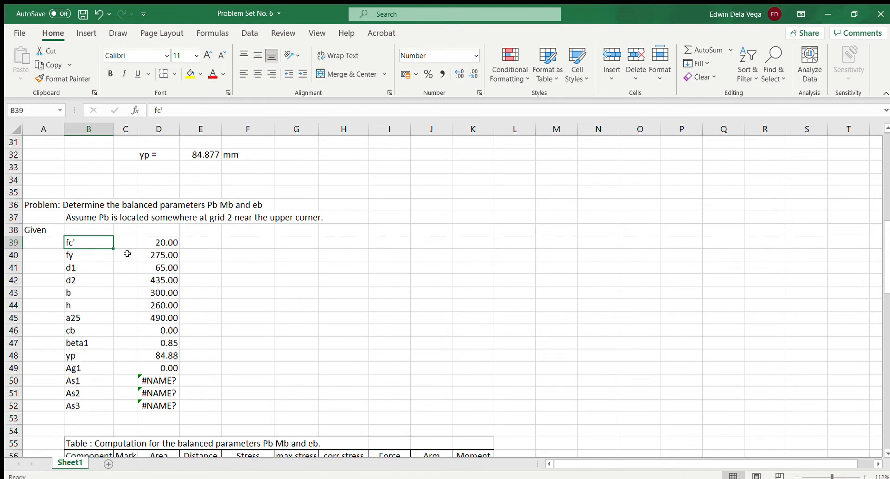
pyautogui.click(160, 242)
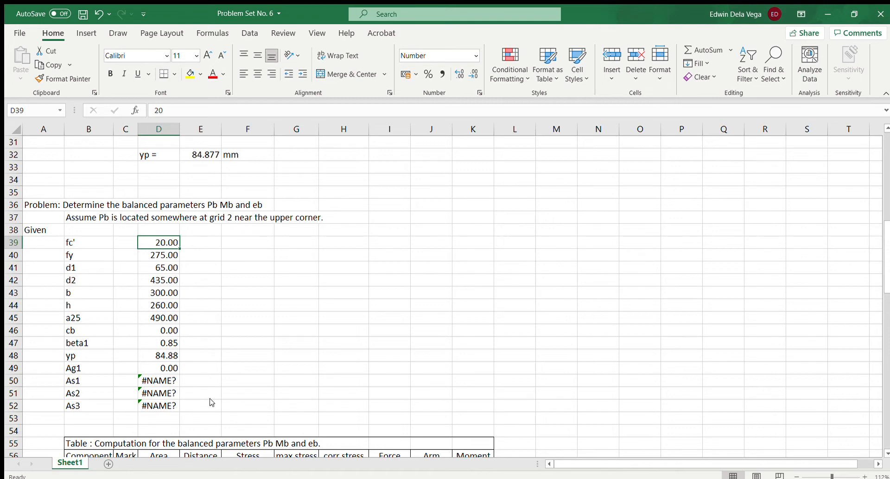
pyautogui.click(216, 453)
pyautogui.click(166, 253)
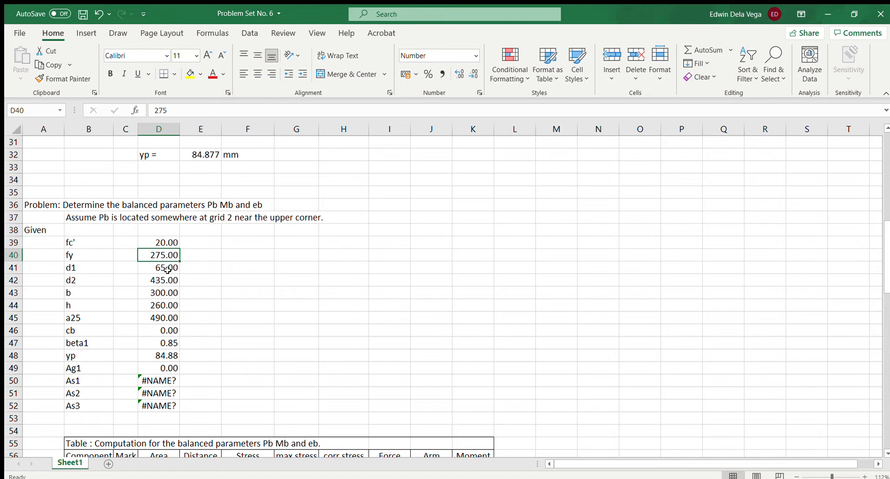
pyautogui.click(167, 267)
pyautogui.scroll(10, 169, 271)
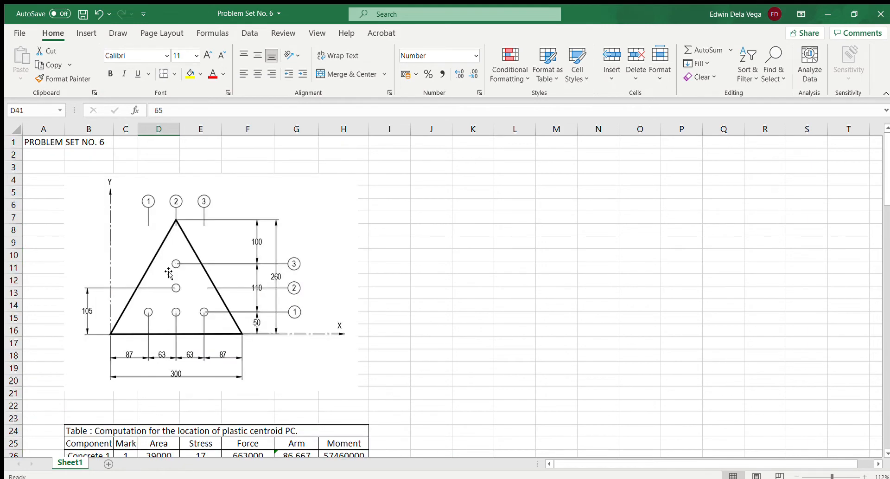
pyautogui.scroll(-6, 169, 273)
pyautogui.scroll(-4, 169, 273)
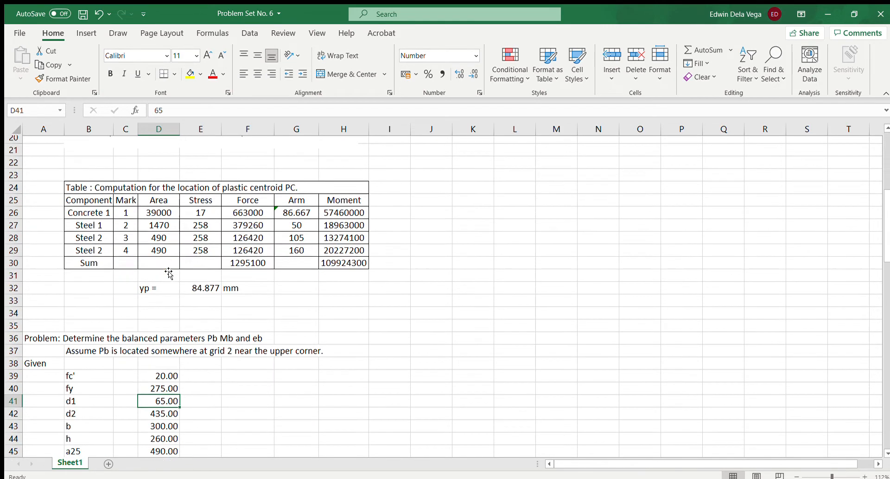
pyautogui.click(165, 255)
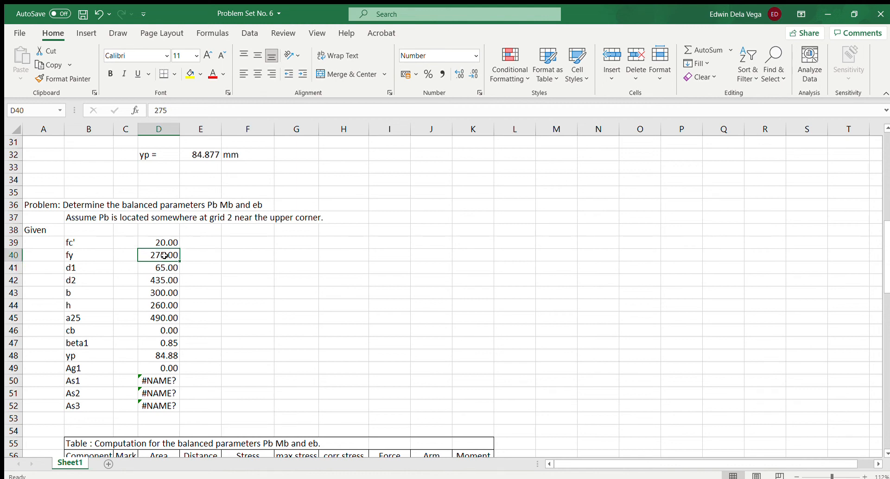
pyautogui.click(224, 455)
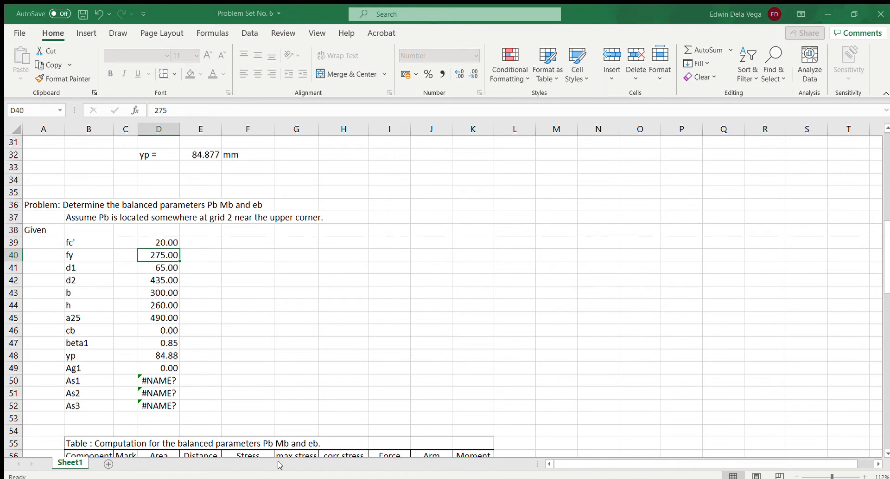
pyautogui.doubleClick(154, 255)
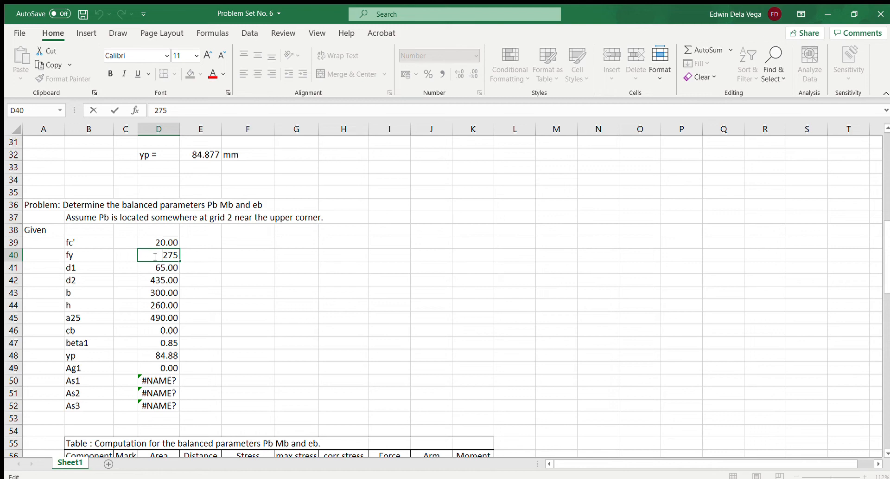
pyautogui.click(156, 243)
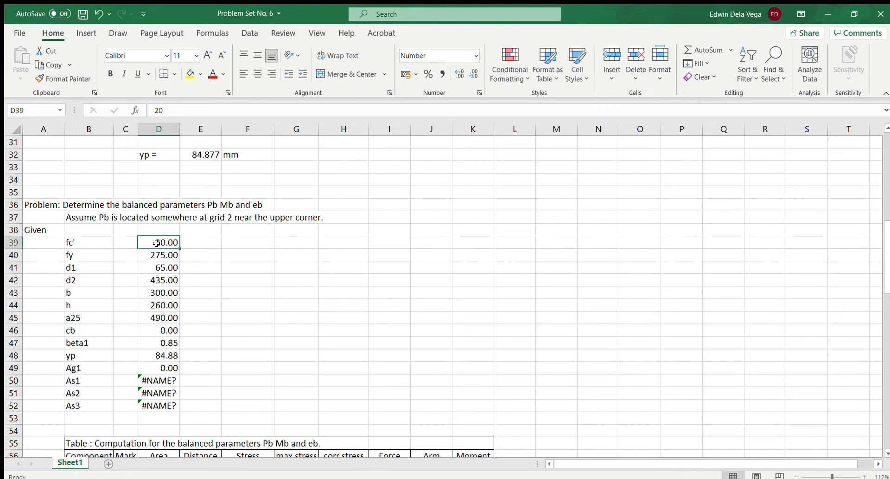
pyautogui.scroll(-6, 241, 347)
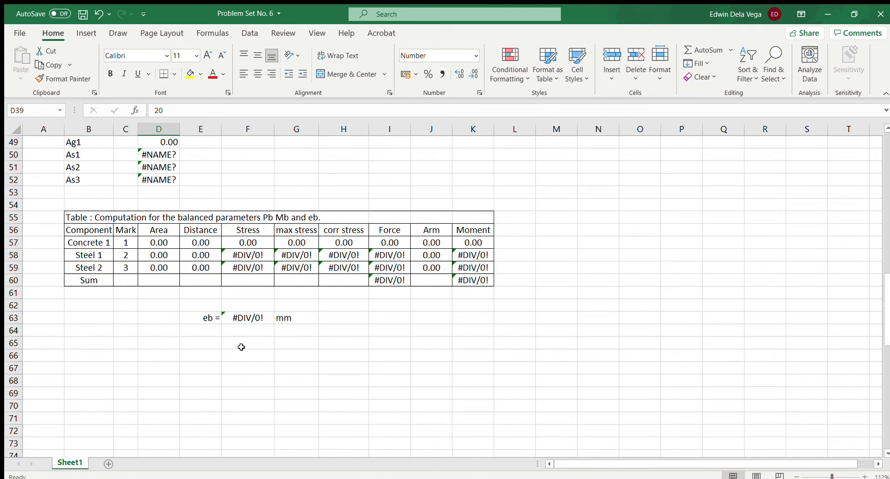
pyautogui.scroll(4, 242, 347)
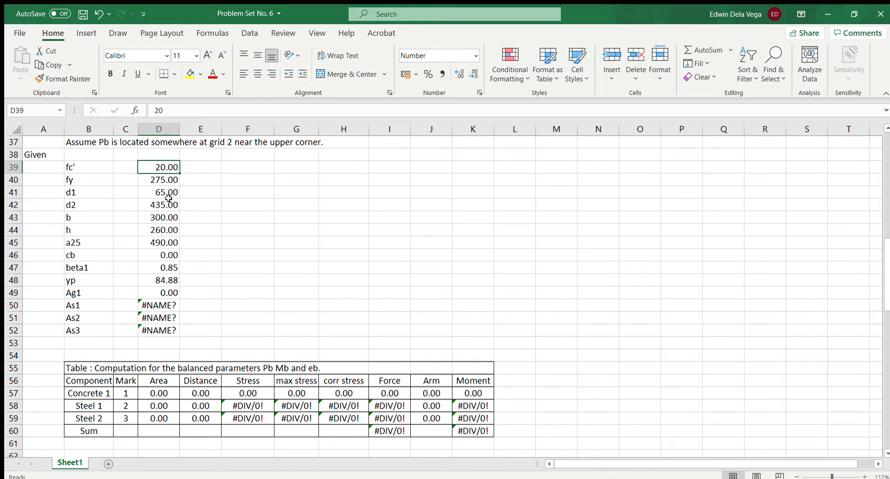
# Transfer the given values from D39:D52 to the column starting at I39, leaving the original cells empty.
pyautogui.moveTo(158, 168); pyautogui.dragTo(169, 324)
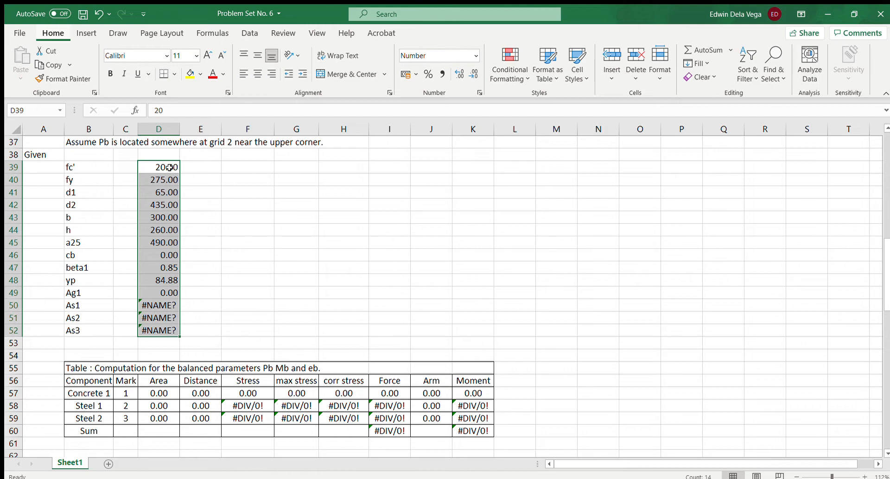
pyautogui.moveTo(169, 166); pyautogui.dragTo(166, 327)
pyautogui.hotkey('ctrl', 'c')
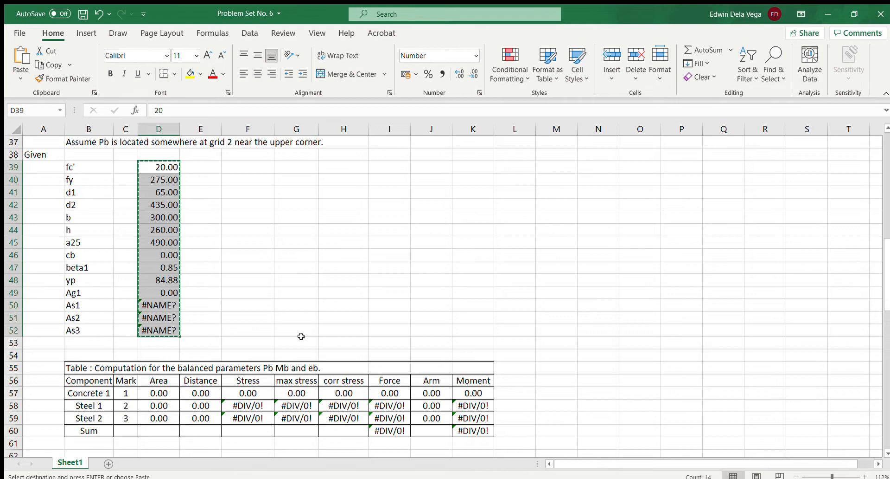
pyautogui.click(401, 163)
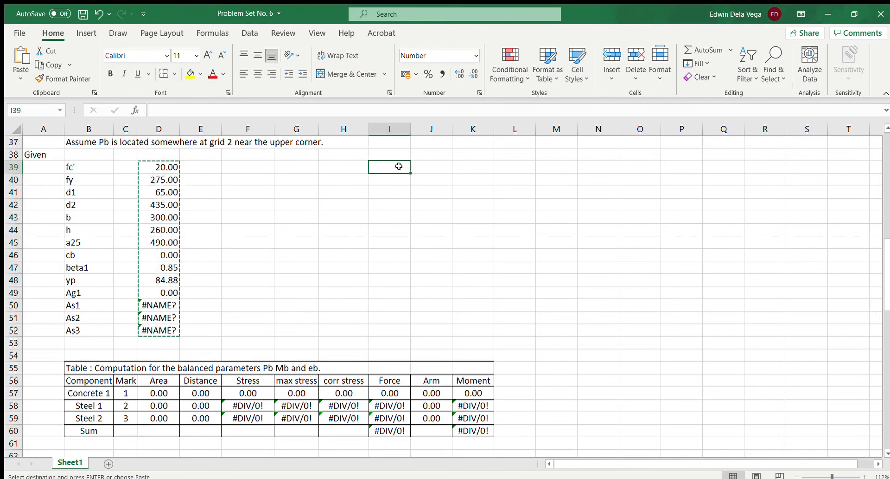
pyautogui.hotkey('ctrl', 'v')
pyautogui.moveTo(148, 167); pyautogui.dragTo(154, 337)
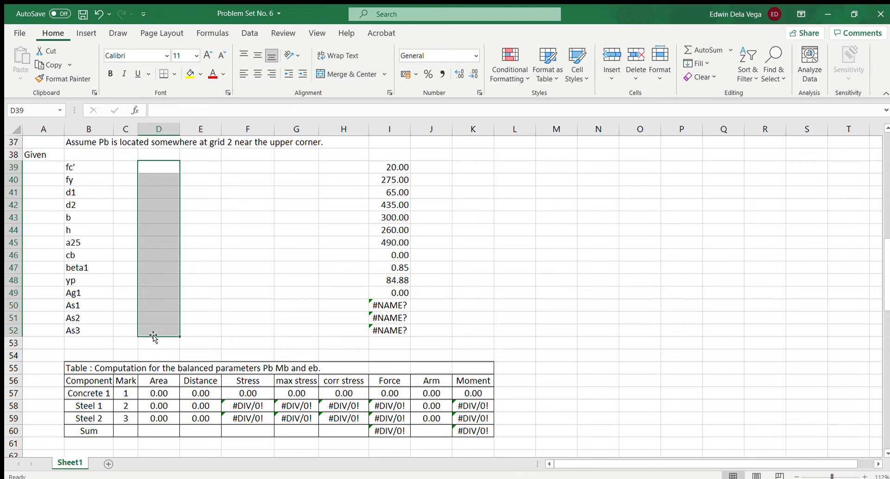
pyautogui.click(285, 275)
# Move the given values in I39:I52 back to the column starting at D39.
pyautogui.moveTo(380, 167); pyautogui.dragTo(400, 327)
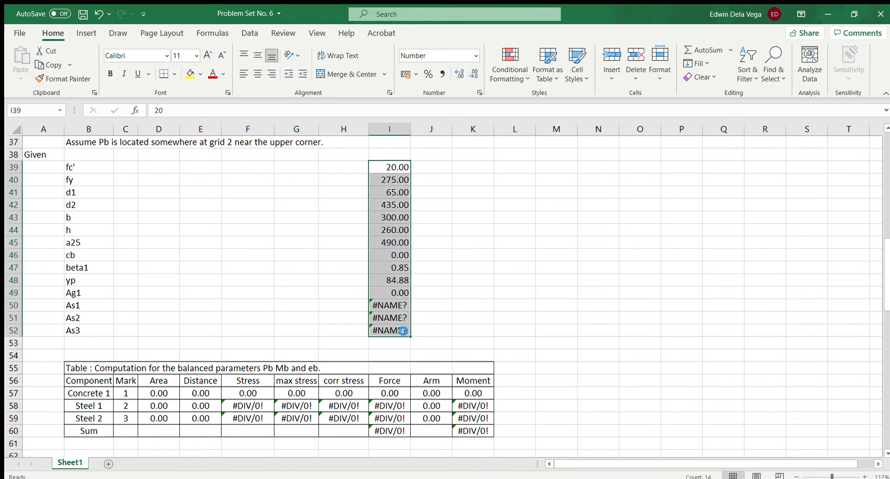
pyautogui.hotkey('ctrl', 'c')
pyautogui.click(149, 168)
pyautogui.hotkey('ctrl', 'v')
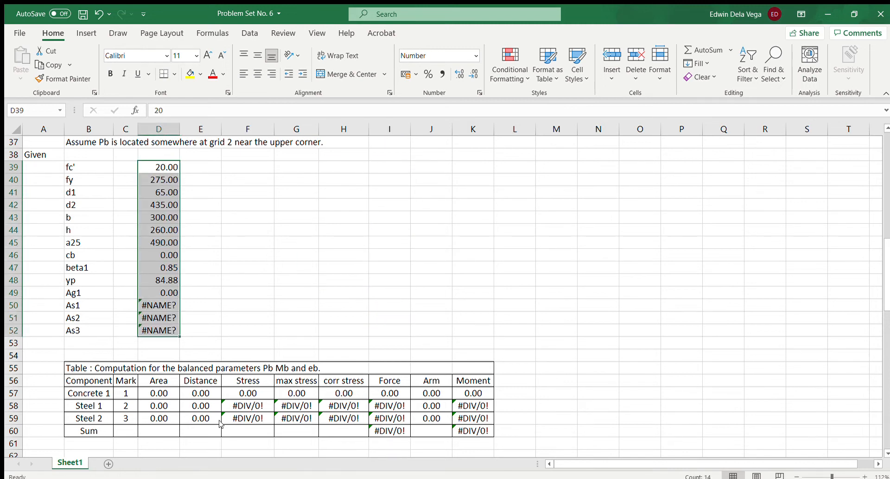
# Review the balanced-parameters table with the eb result cell, and recheck the fc' and fy entries in the given data.
pyautogui.click(215, 451)
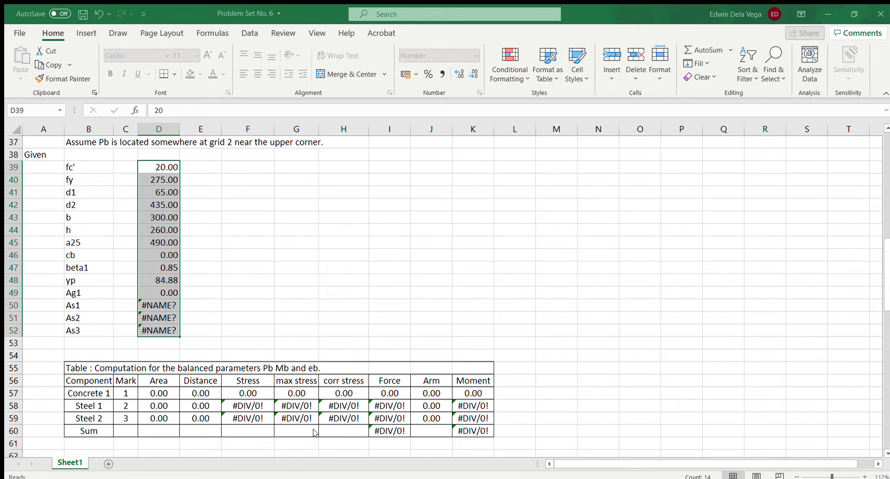
pyautogui.click(230, 461)
pyautogui.click(457, 281)
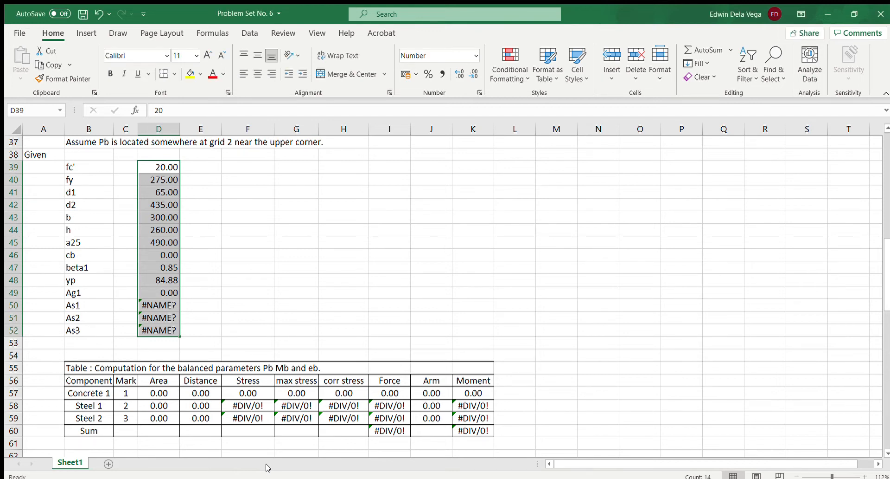
pyautogui.scroll(-5, 297, 371)
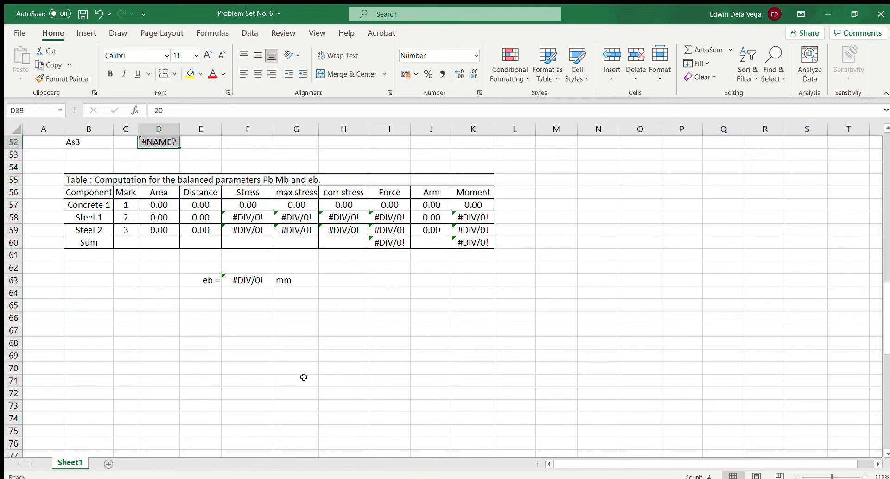
pyautogui.scroll(6, 304, 377)
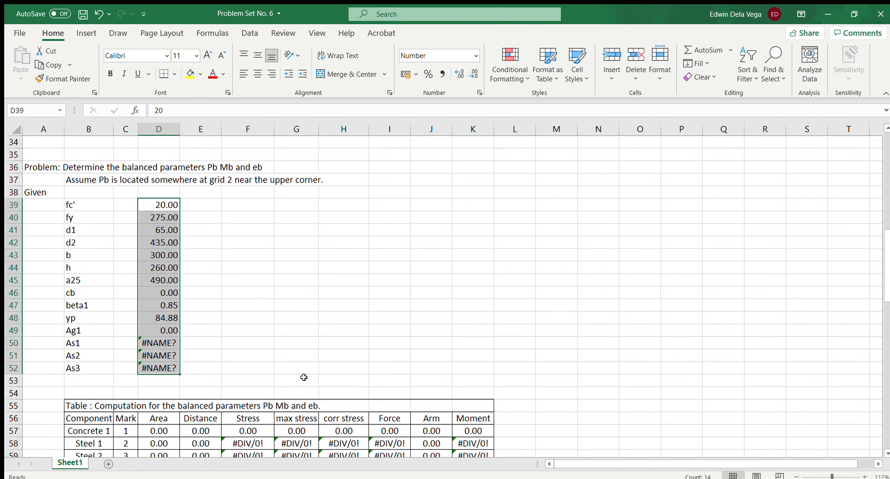
pyautogui.click(241, 477)
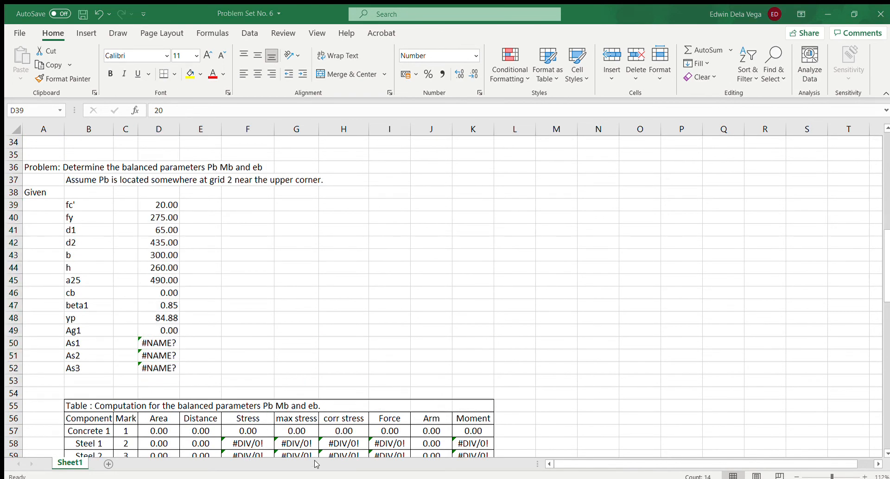
pyautogui.click(243, 443)
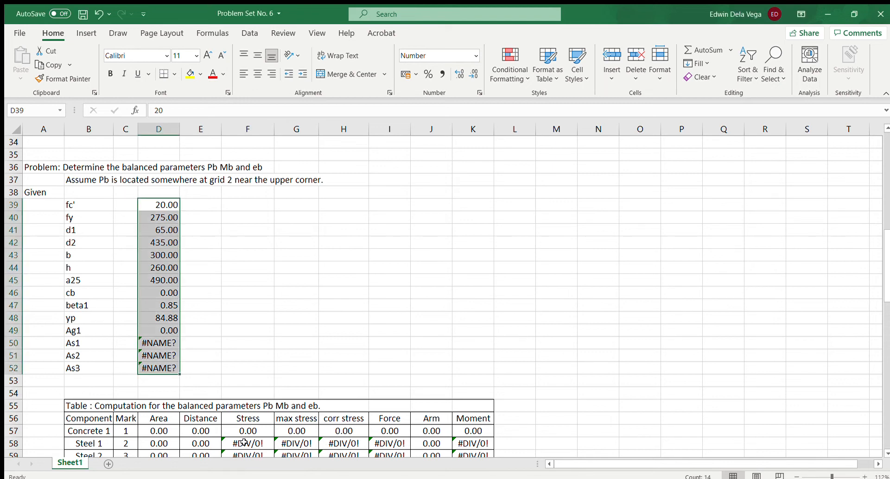
pyautogui.click(298, 475)
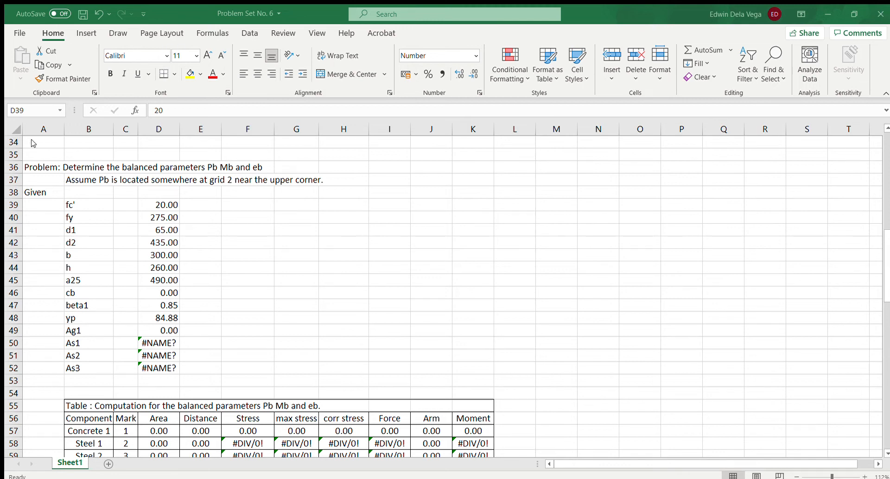
pyautogui.hotkey('ctrl', 'shift', 'Down')
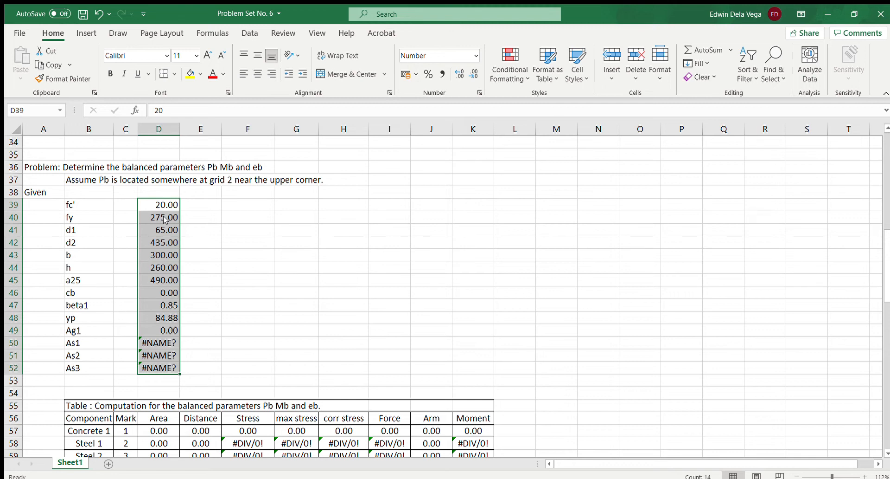
pyautogui.click(147, 217)
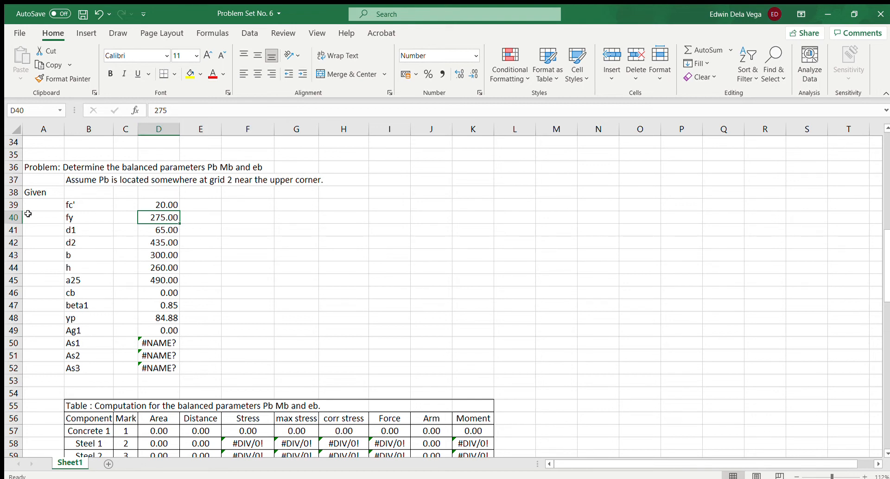
pyautogui.click(165, 205)
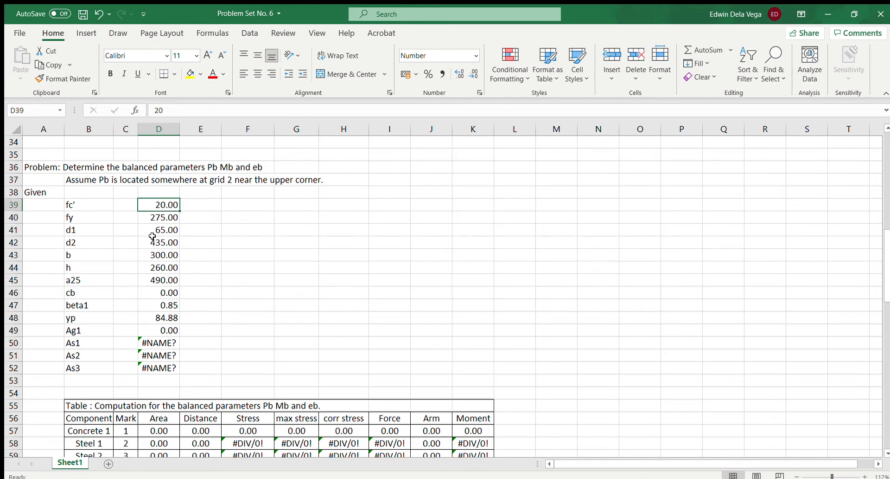
# Replace the cb formula in D46 with =600*D42/(600+D40), using the d2 and fy cells.
pyautogui.click(158, 292)
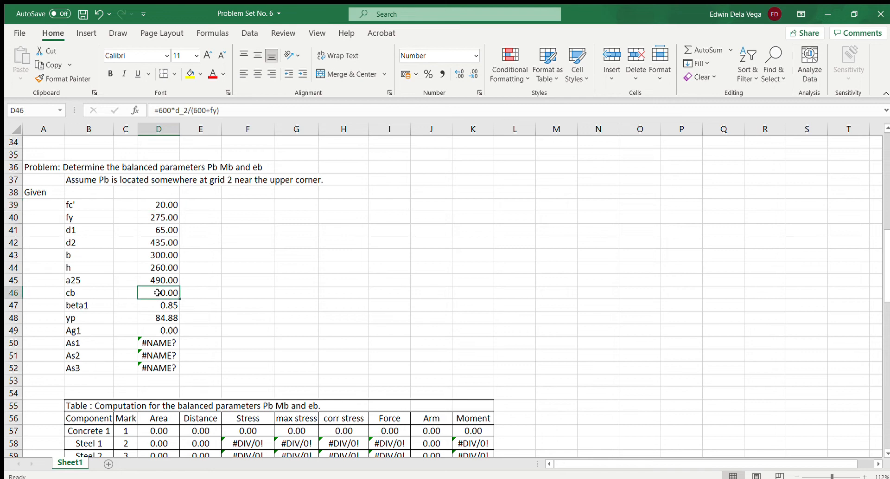
pyautogui.write('=')
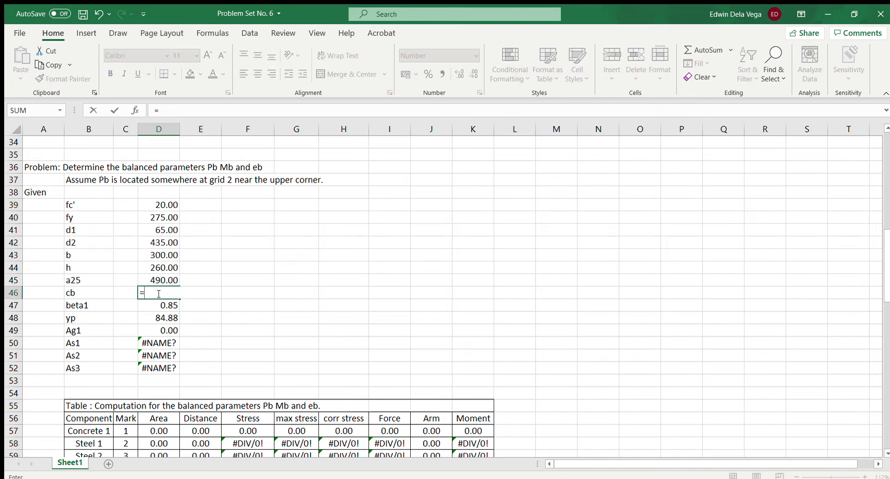
pyautogui.write('600*')
pyautogui.click(168, 242)
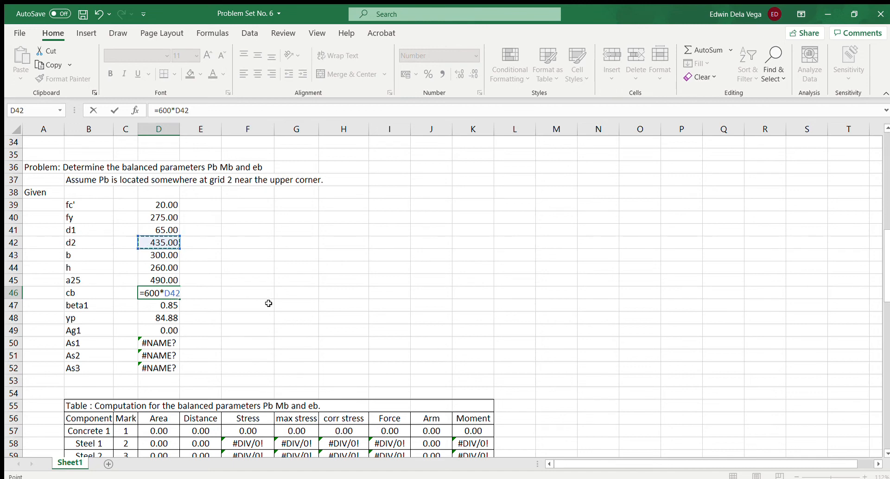
pyautogui.write('/')
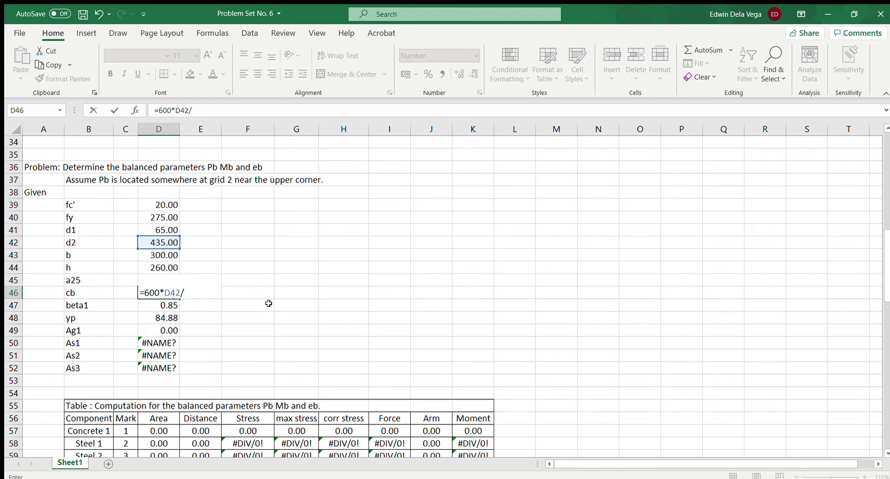
pyautogui.write('(600+')
pyautogui.click(165, 218)
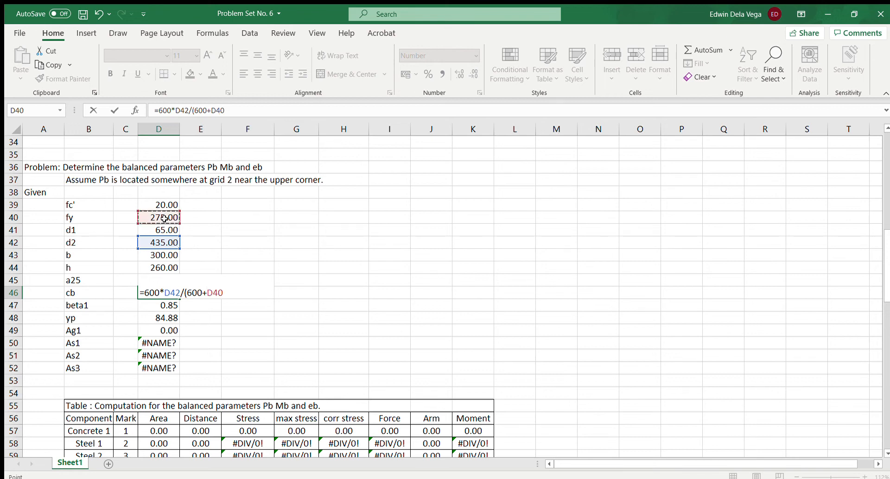
pyautogui.write(')')
pyautogui.press('Return')
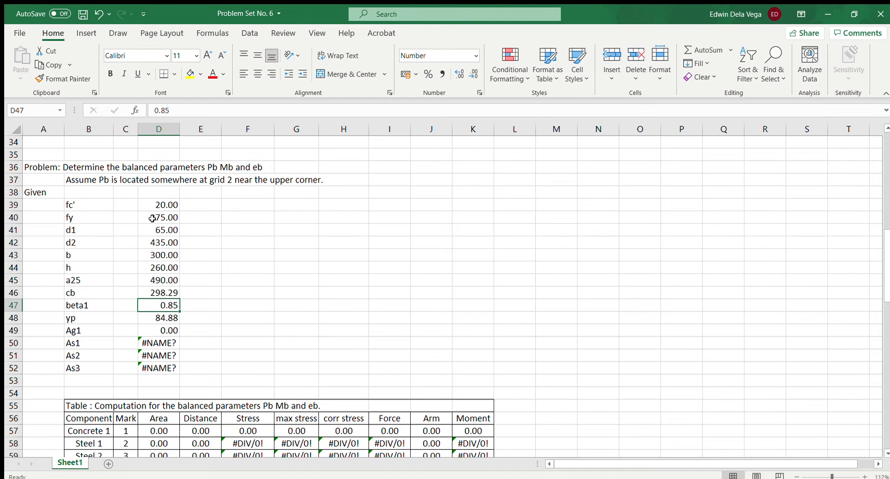
# Check the triangular section figure and replace the Ag1 formula in D49 with =D47*D46*D43, multiplying beta1, cb and b.
pyautogui.click(169, 330)
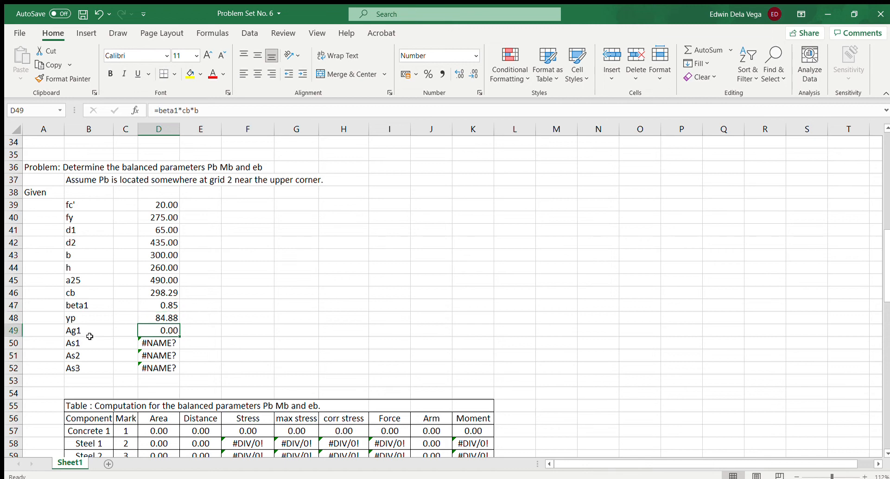
pyautogui.scroll(2, 138, 303)
pyautogui.scroll(7, 138, 303)
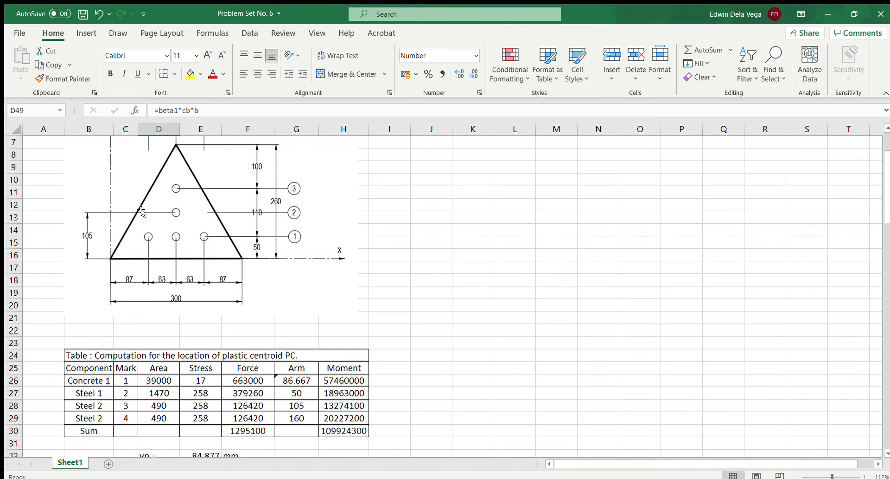
pyautogui.scroll(-8, 158, 228)
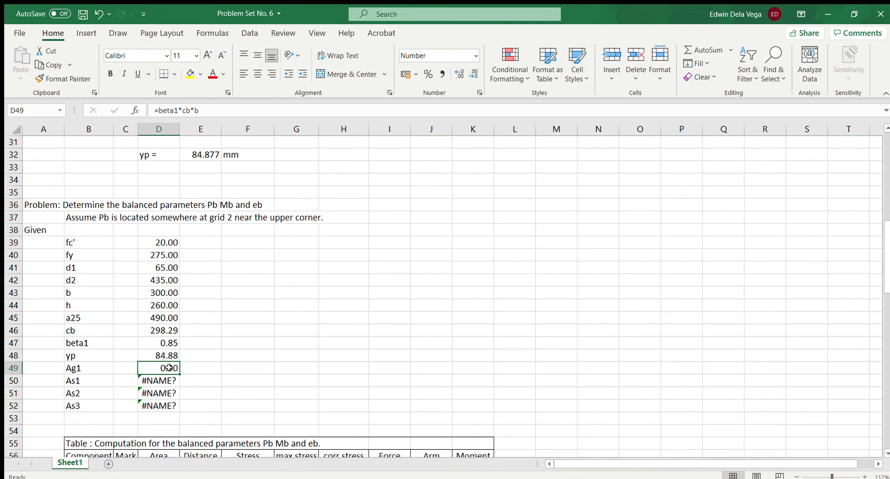
pyautogui.write('=')
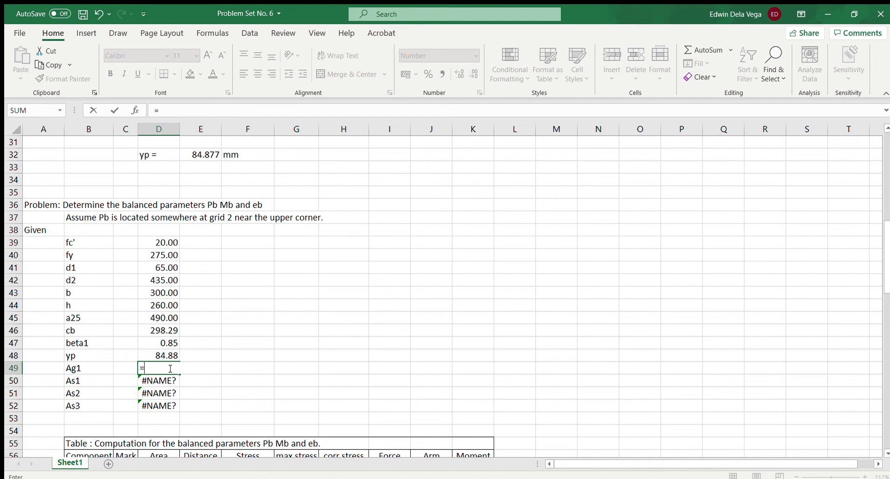
pyautogui.write('beta')
pyautogui.press('BackSpace')
pyautogui.press('BackSpace')
pyautogui.press('BackSpace')
pyautogui.press('BackSpace')
pyautogui.click(163, 345)
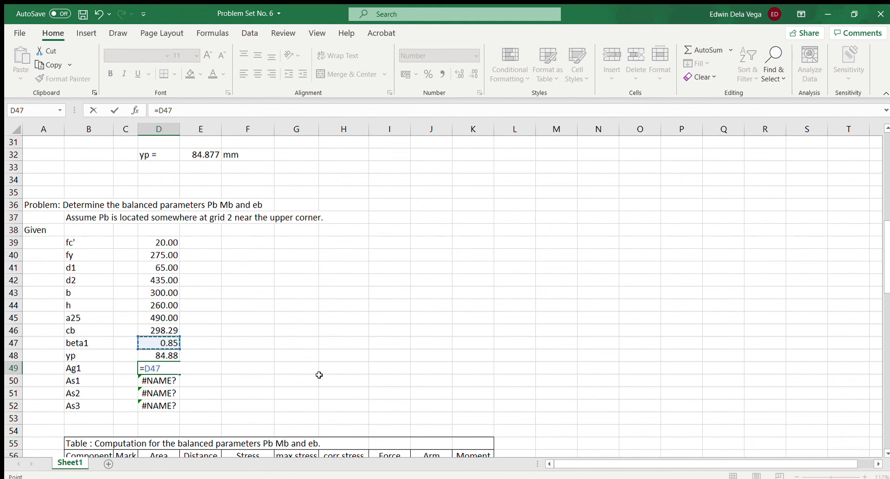
pyautogui.write('*')
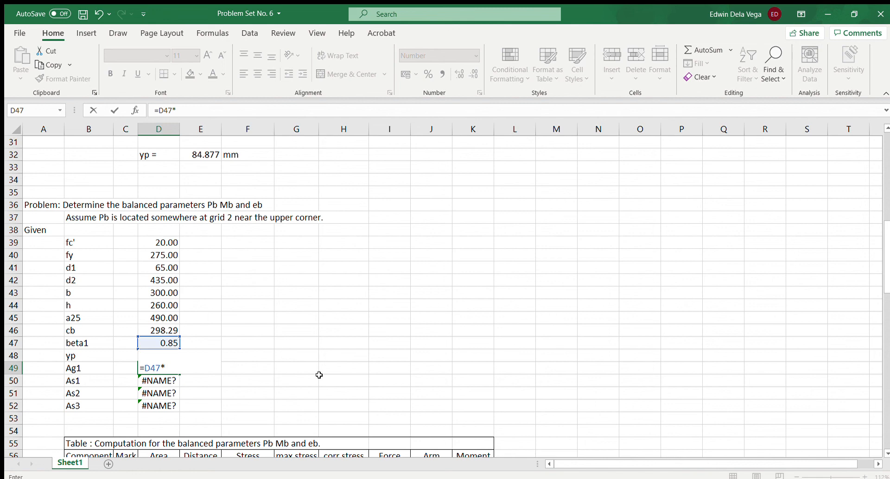
pyautogui.click(169, 329)
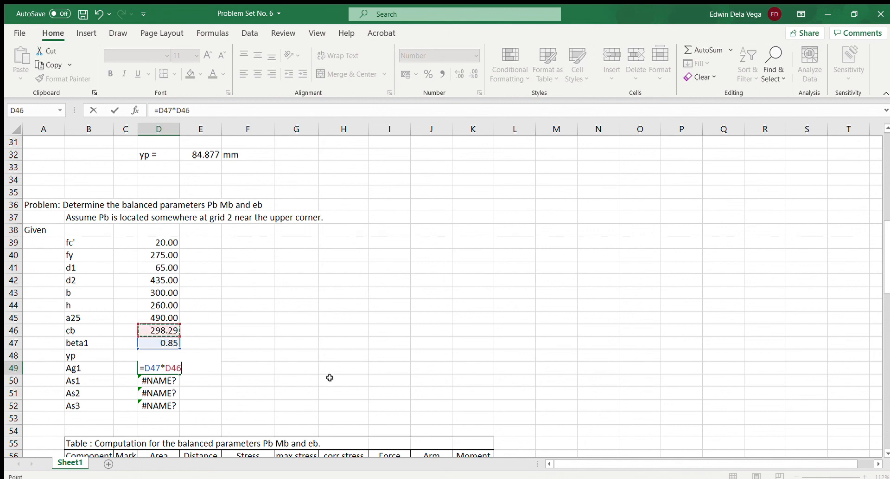
pyautogui.write('*')
pyautogui.click(165, 292)
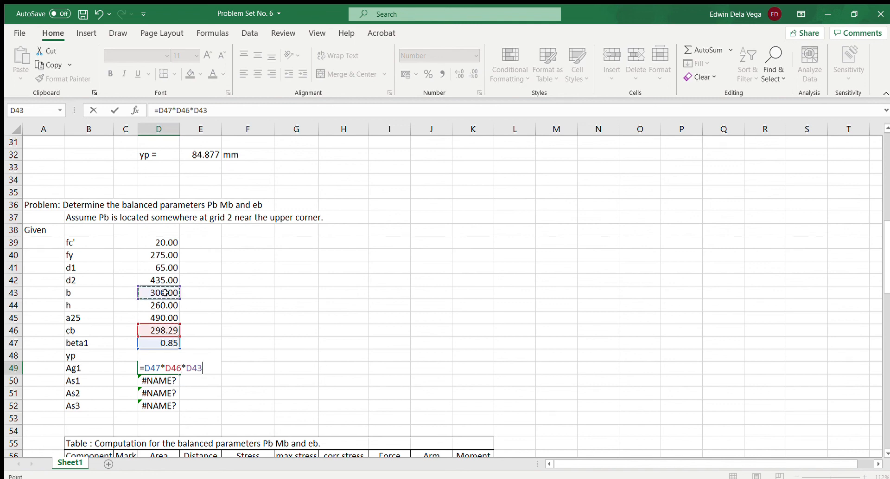
pyautogui.press('Return')
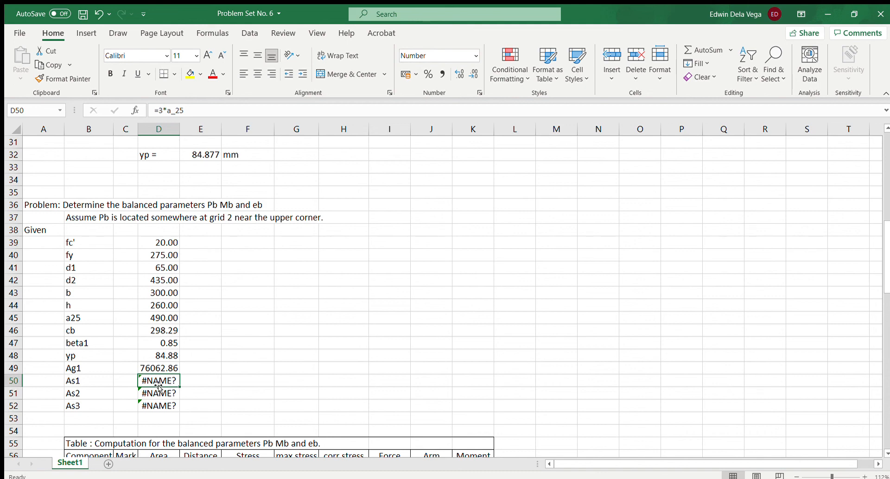
# Replace the As1 formula in D50 with =D45*3, three times the a25 bar area.
pyautogui.write('=')
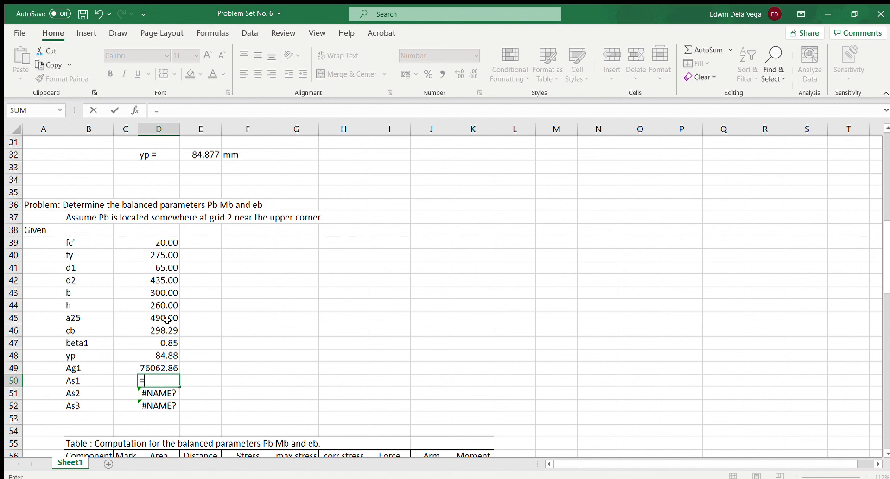
pyautogui.click(167, 319)
pyautogui.write('*')
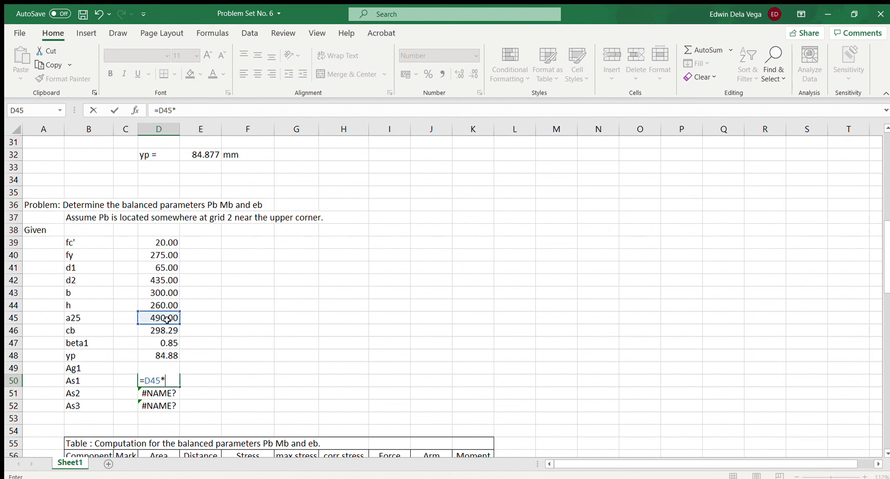
pyautogui.write('3')
pyautogui.press('Return')
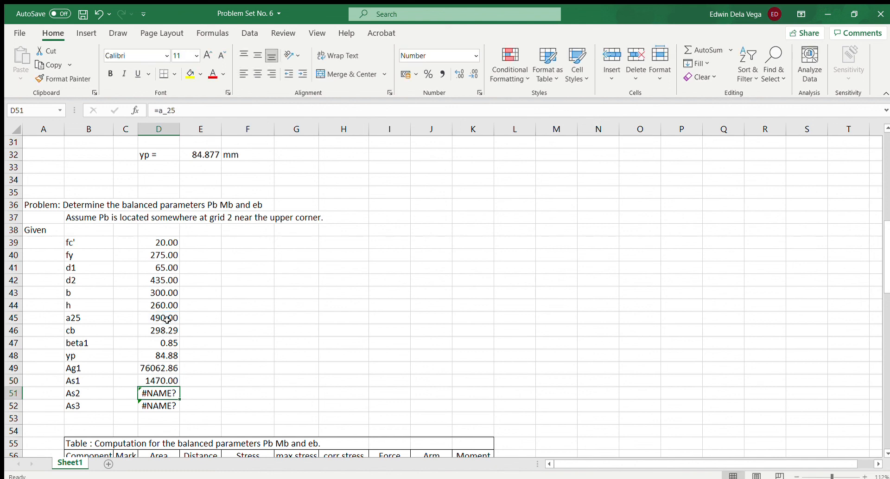
# Replace the As2 and As3 formulas in D51 and D52 with =D45*1, one a25 bar area each.
pyautogui.write('=')
pyautogui.click(167, 319)
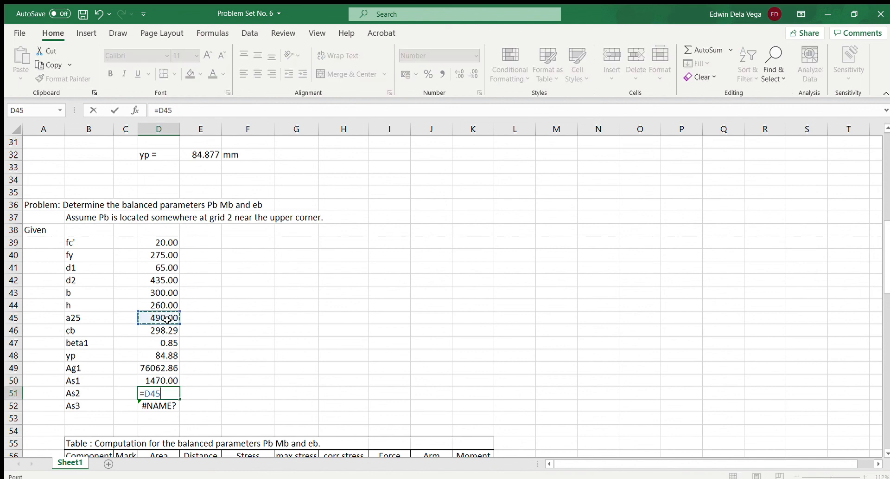
pyautogui.write('*1')
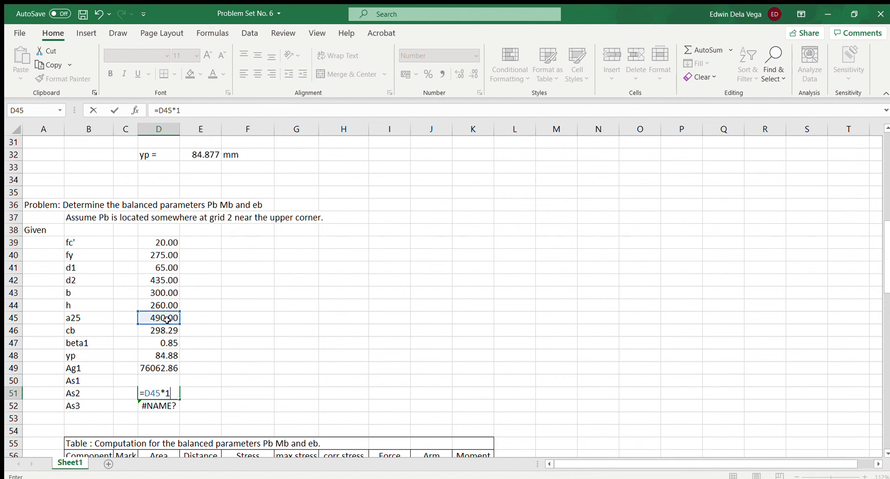
pyautogui.press('Return')
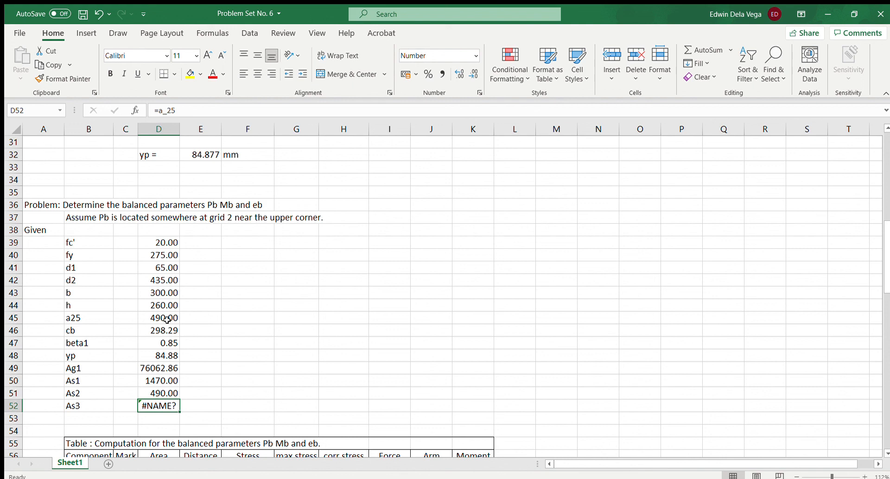
pyautogui.write('=')
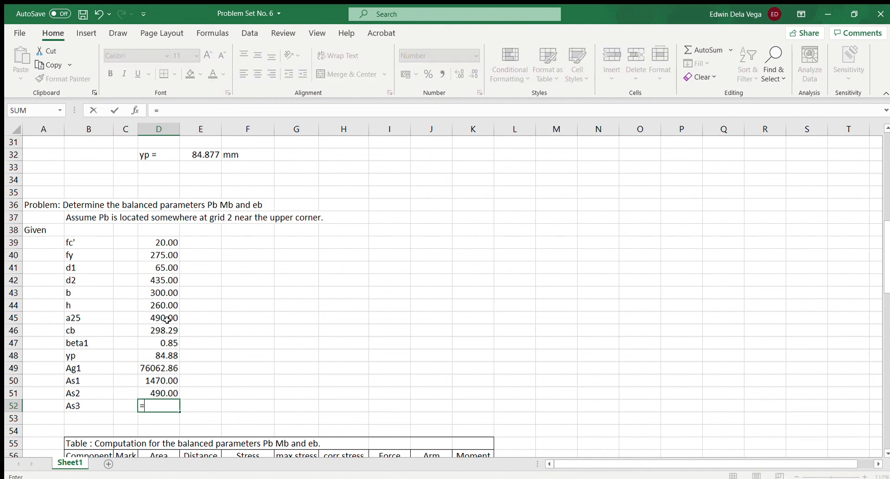
pyautogui.click(167, 319)
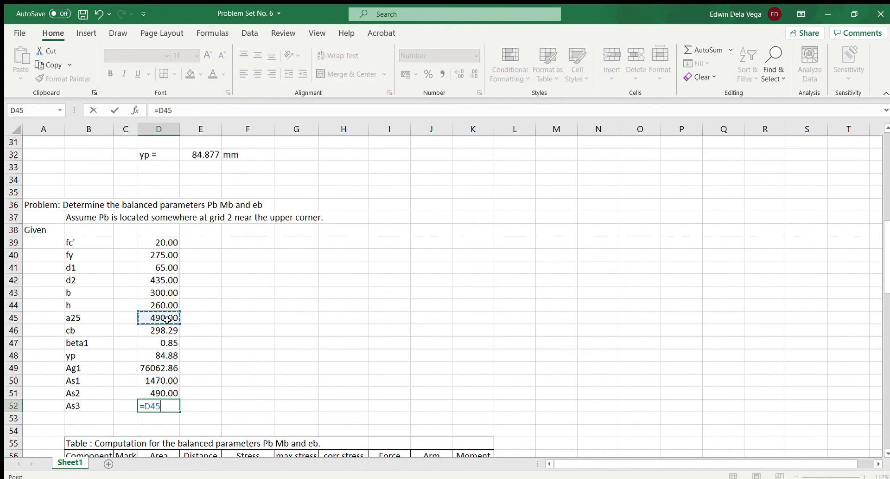
pyautogui.write('*1')
pyautogui.press('Return')
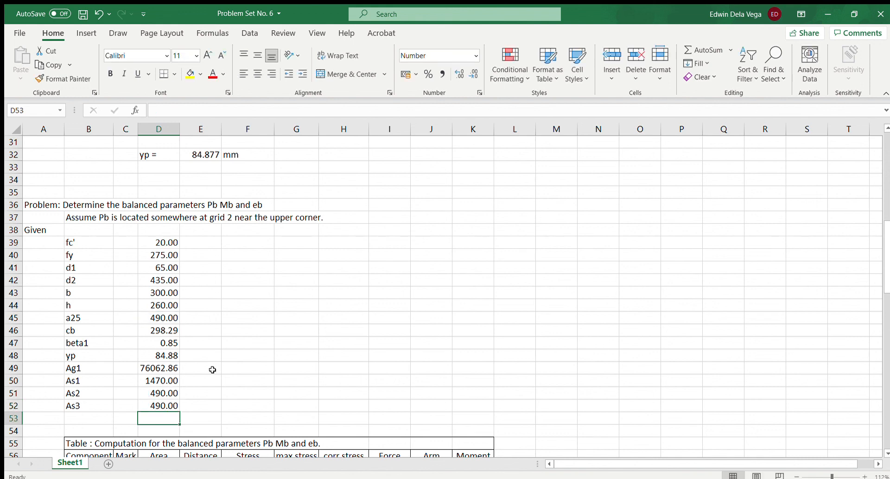
pyautogui.scroll(-3, 283, 336)
pyautogui.scroll(-1, 283, 336)
pyautogui.scroll(1, 283, 337)
pyautogui.scroll(-1, 245, 316)
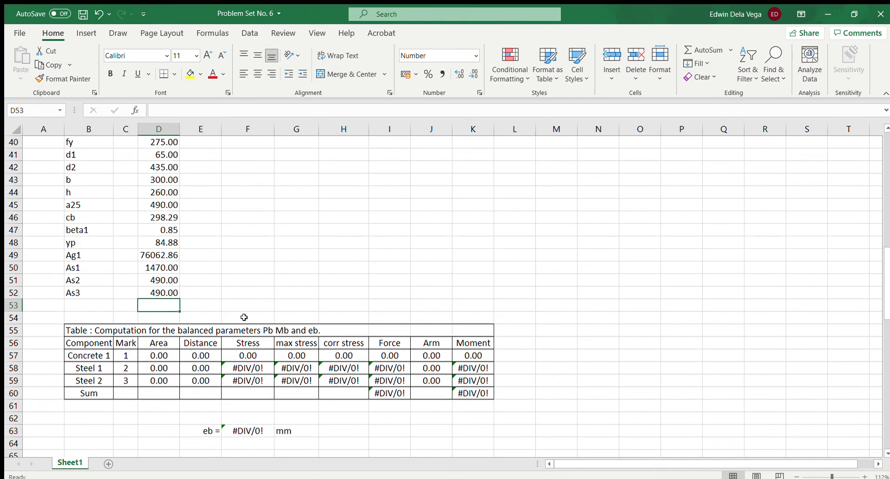
pyautogui.scroll(1, 245, 317)
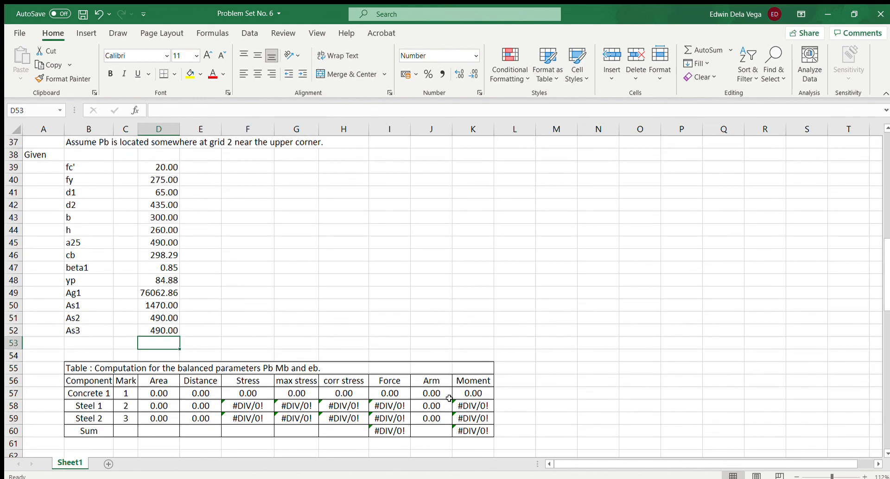